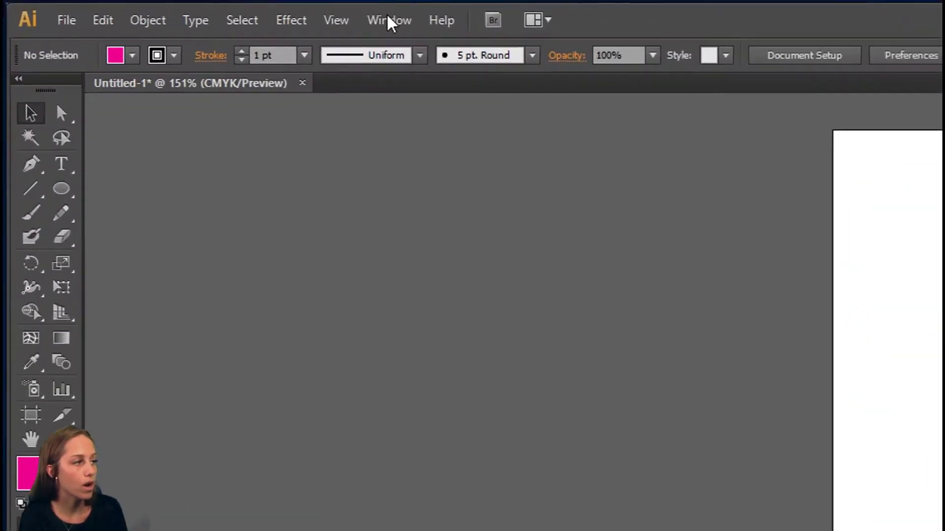
# Open the Align panel next to the squares and show its full spacing and align-to options.
pyautogui.click(143, 6)
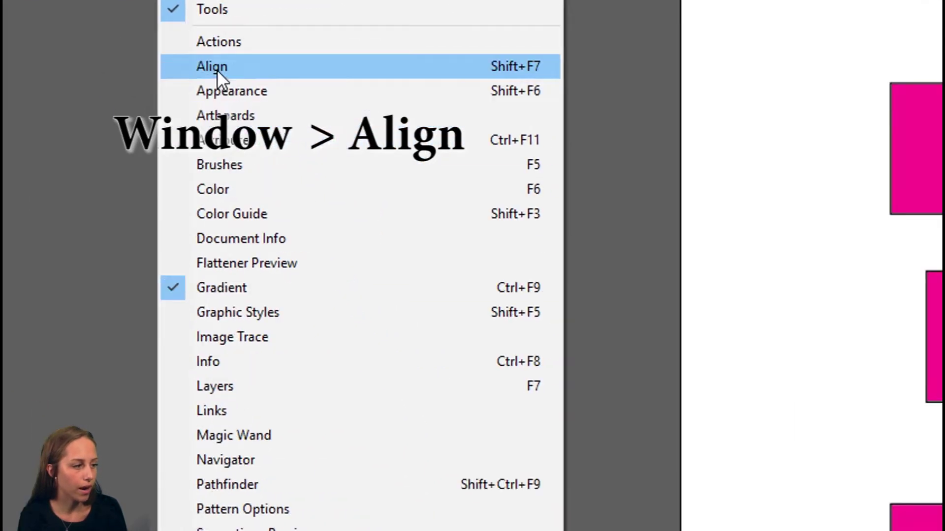
pyautogui.click(449, 249)
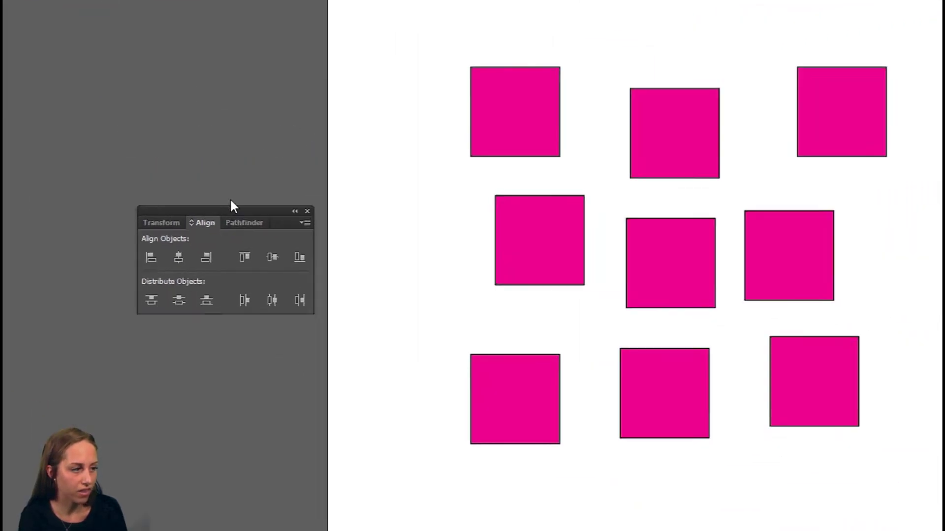
pyautogui.moveTo(230, 201); pyautogui.dragTo(193, 129)
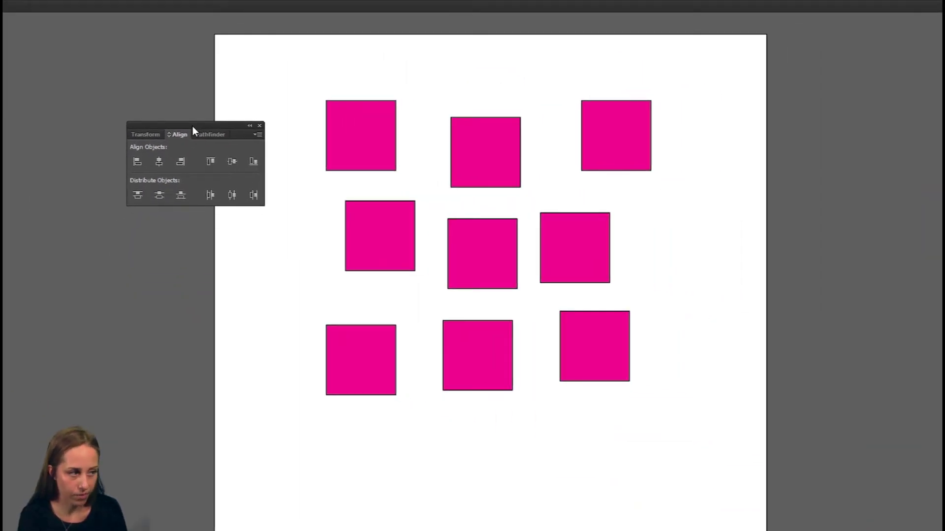
pyautogui.click(257, 135)
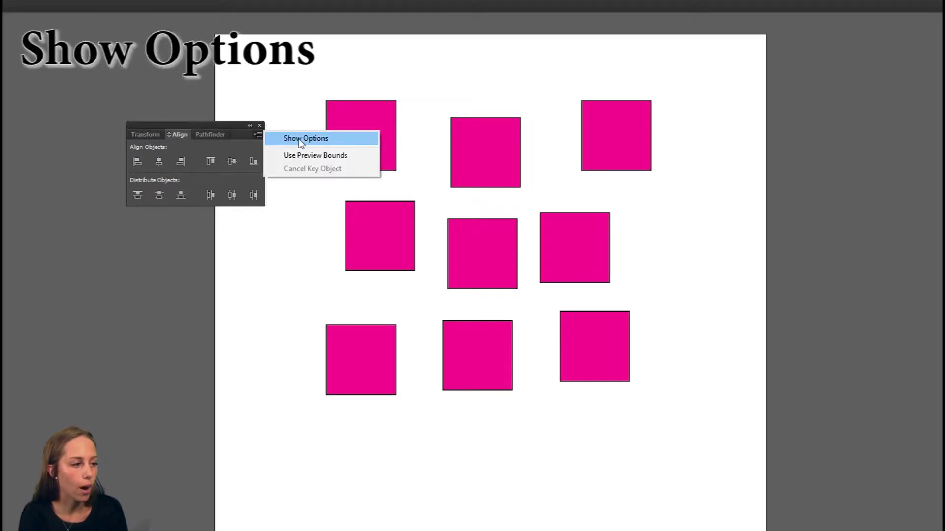
pyautogui.click(300, 140)
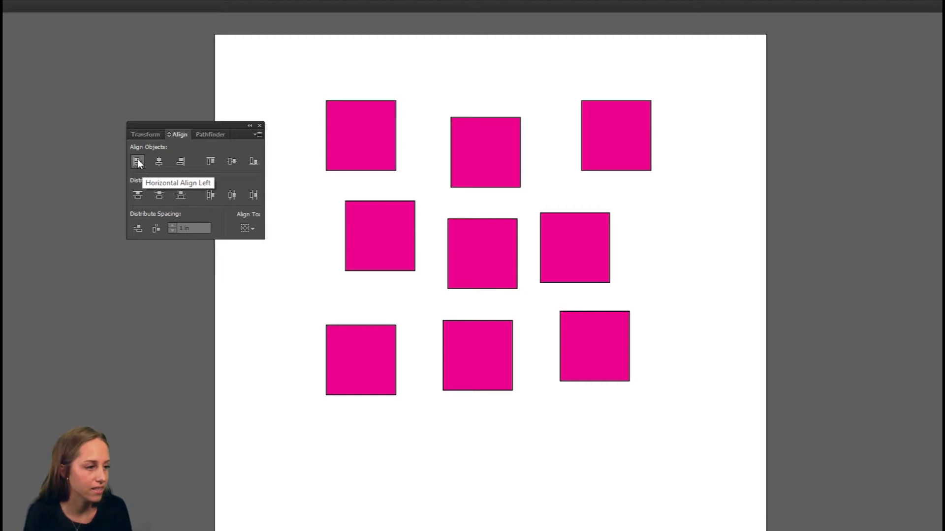
# Select the three top-row squares and align them to a common top edge.
pyautogui.click(349, 131)
pyautogui.click(346, 126)
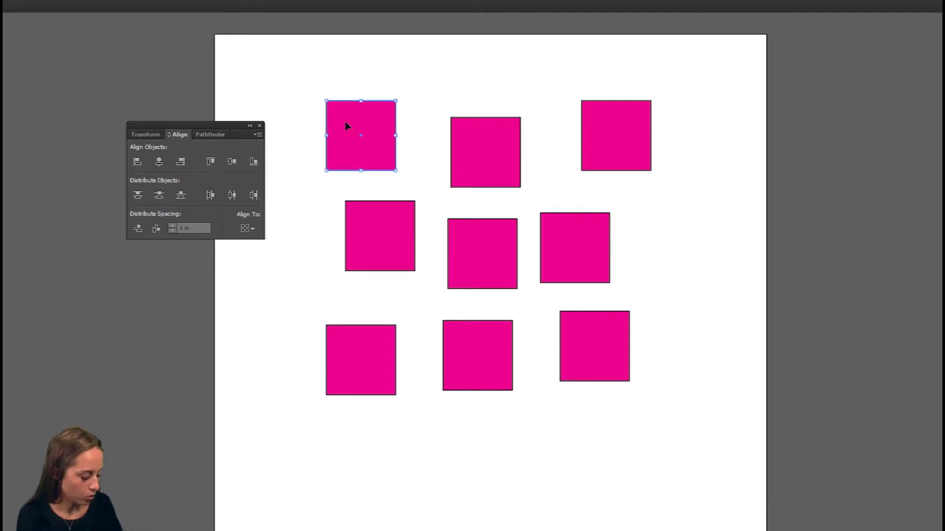
pyautogui.keyDown('shift'); pyautogui.click(468, 129); pyautogui.keyUp('shift')
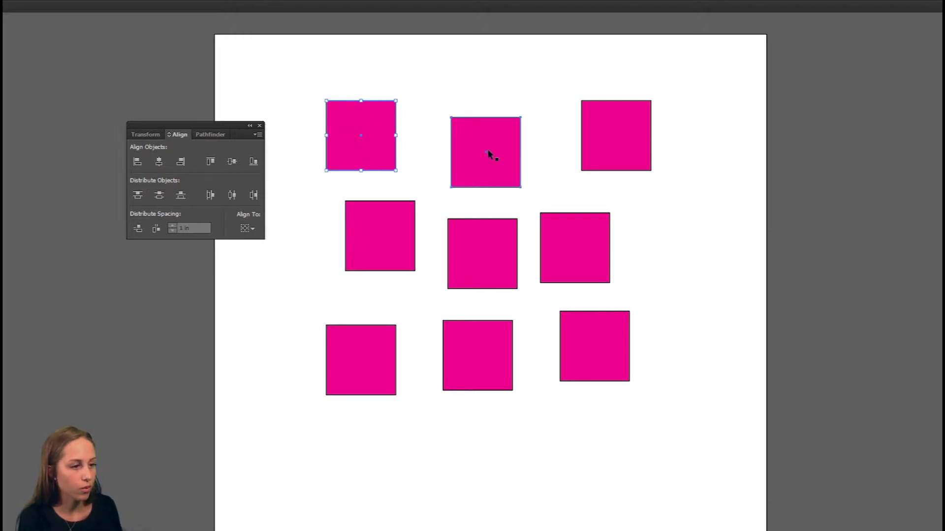
pyautogui.keyDown('shift'); pyautogui.click(630, 138); pyautogui.keyUp('shift')
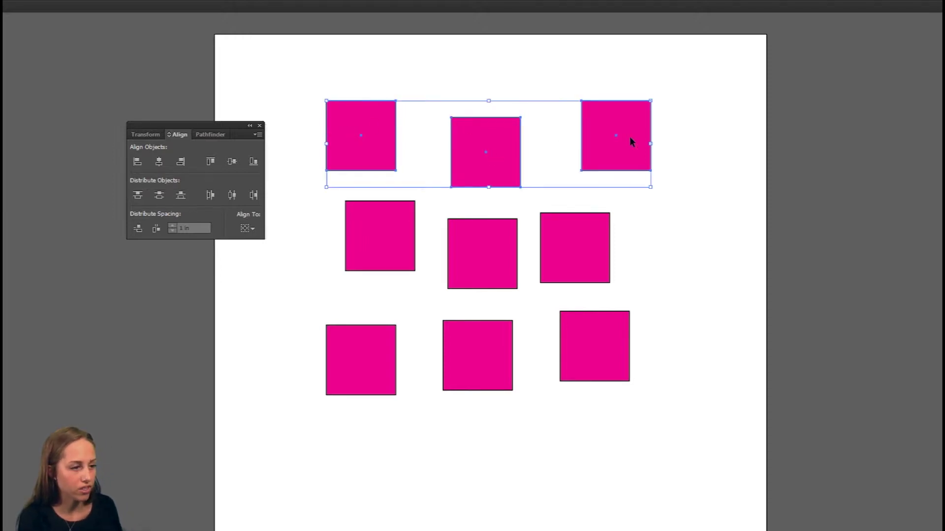
pyautogui.click(211, 160)
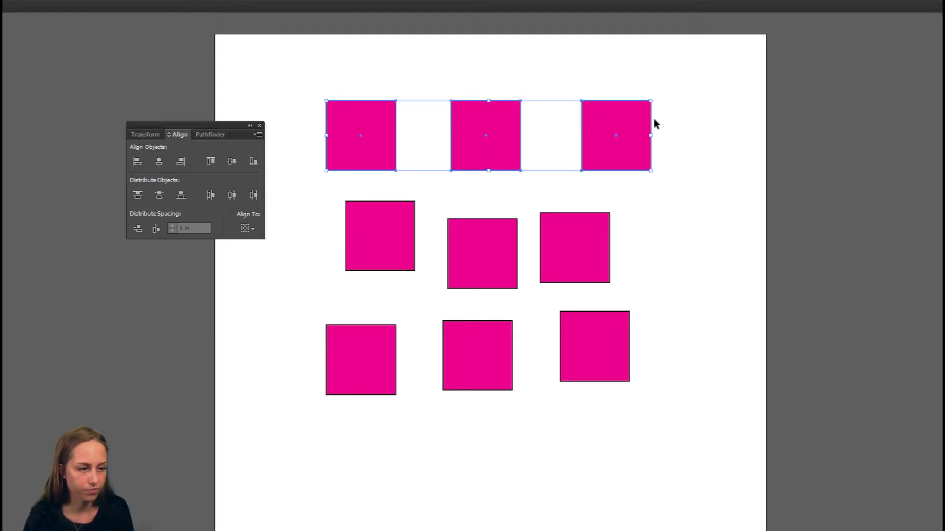
# Select the top-, middle- and bottom-left squares, align their left edges, then deselect.
pyautogui.click(305, 82)
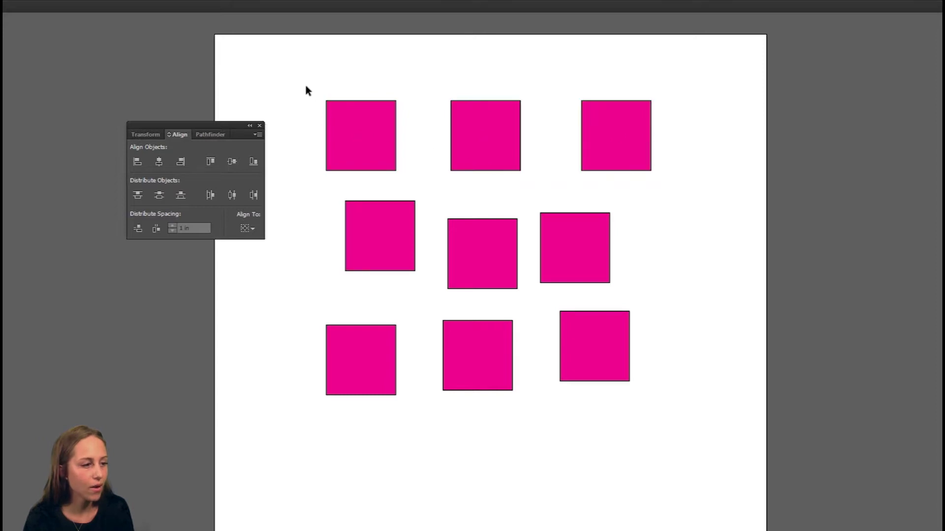
pyautogui.click(362, 117)
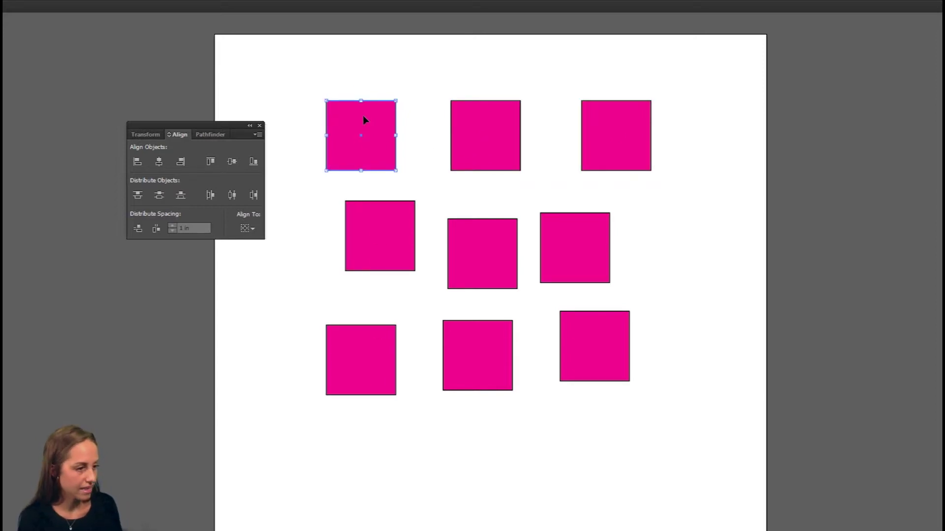
pyautogui.keyDown('shift'); pyautogui.click(384, 221); pyautogui.keyUp('shift')
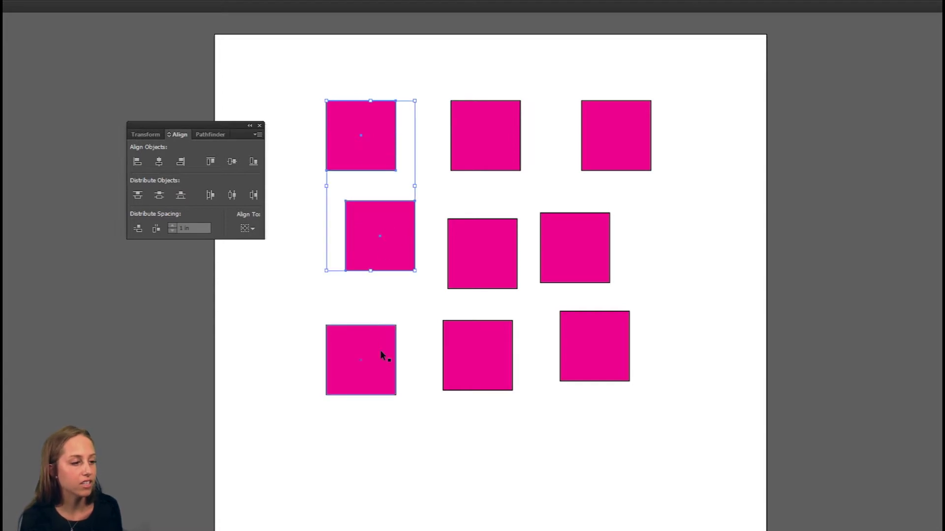
pyautogui.keyDown('shift'); pyautogui.click(382, 355); pyautogui.keyUp('shift')
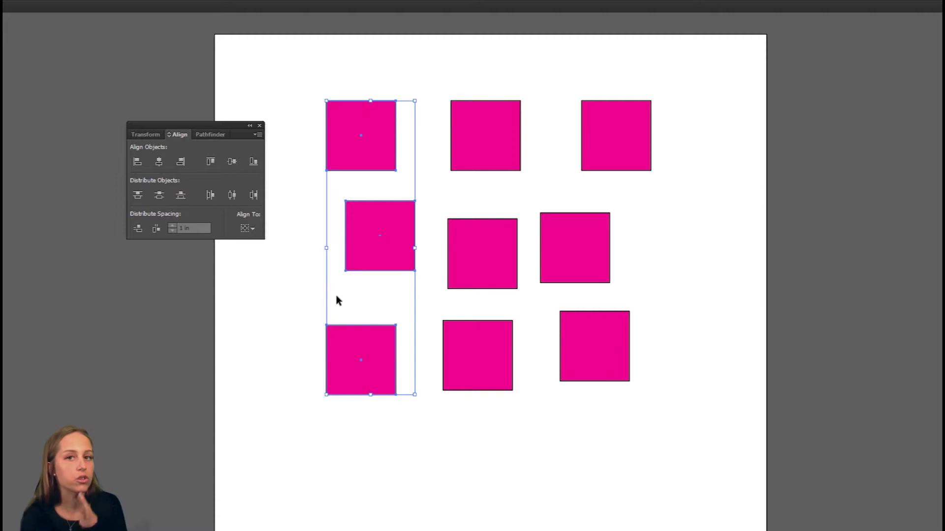
pyautogui.click(137, 162)
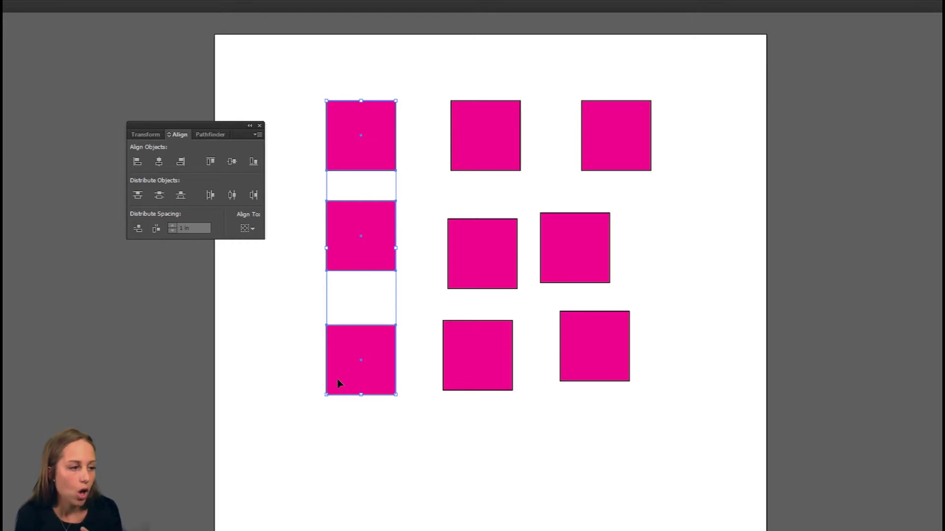
pyautogui.click(278, 321)
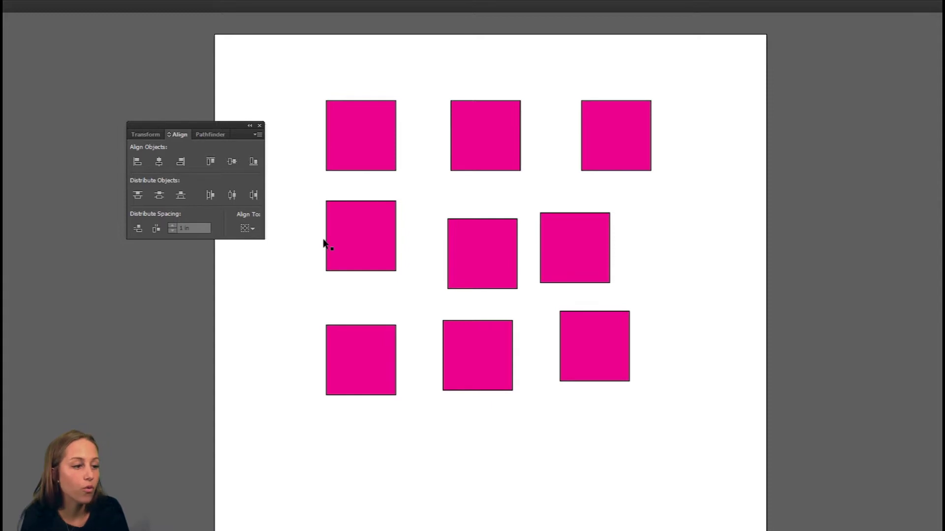
pyautogui.click(357, 126)
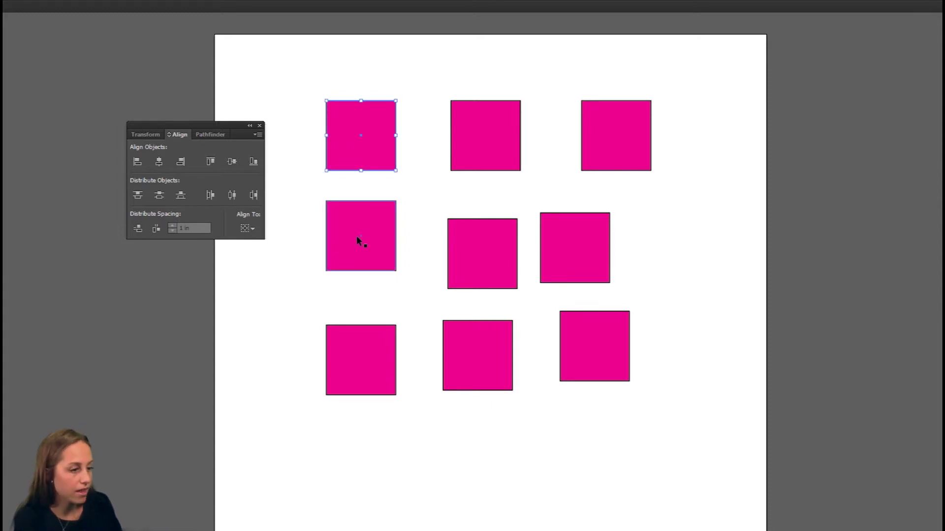
pyautogui.keyDown('shift'); pyautogui.click(357, 235); pyautogui.keyUp('shift')
pyautogui.keyDown('shift'); pyautogui.click(385, 335); pyautogui.keyUp('shift')
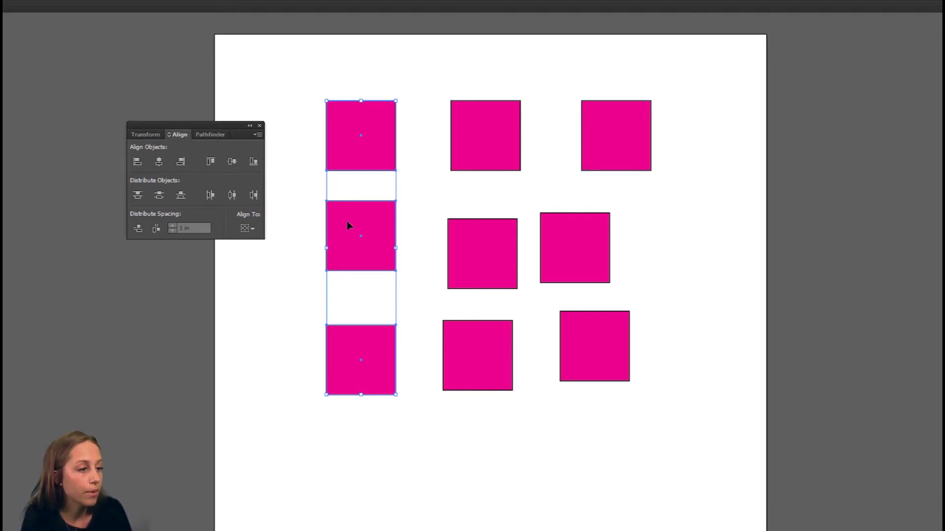
pyautogui.click(357, 131)
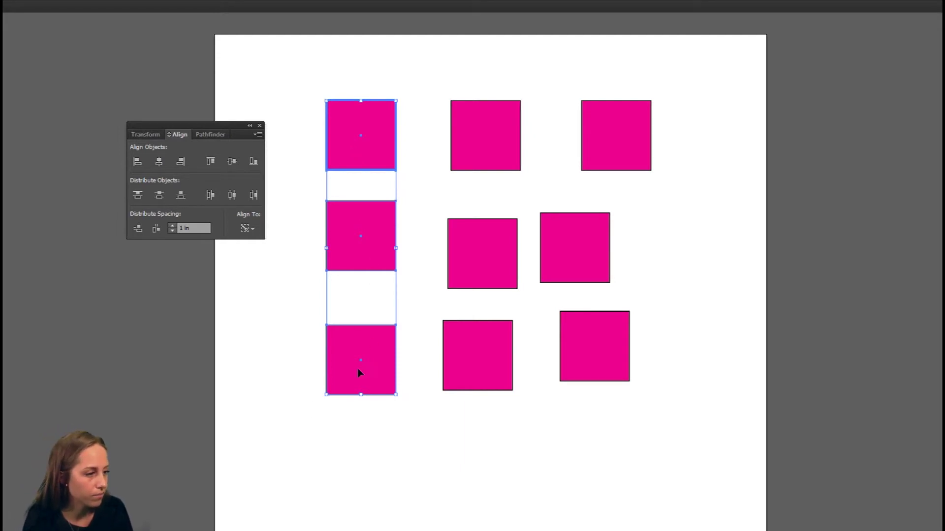
pyautogui.click(357, 433)
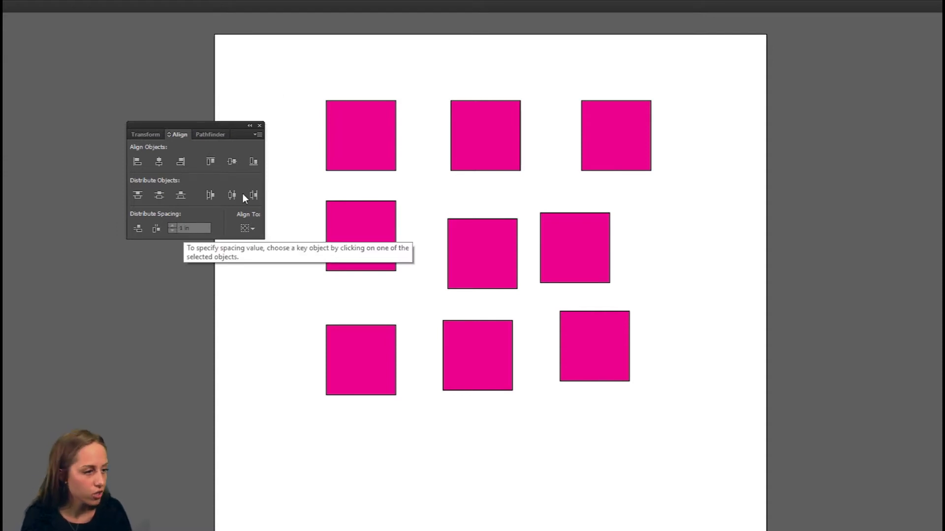
pyautogui.click(364, 128)
# Distribute the left-column squares 1 in apart vertically, keyed to the top-left square.
pyautogui.keyDown('shift'); pyautogui.click(379, 236); pyautogui.keyUp('shift')
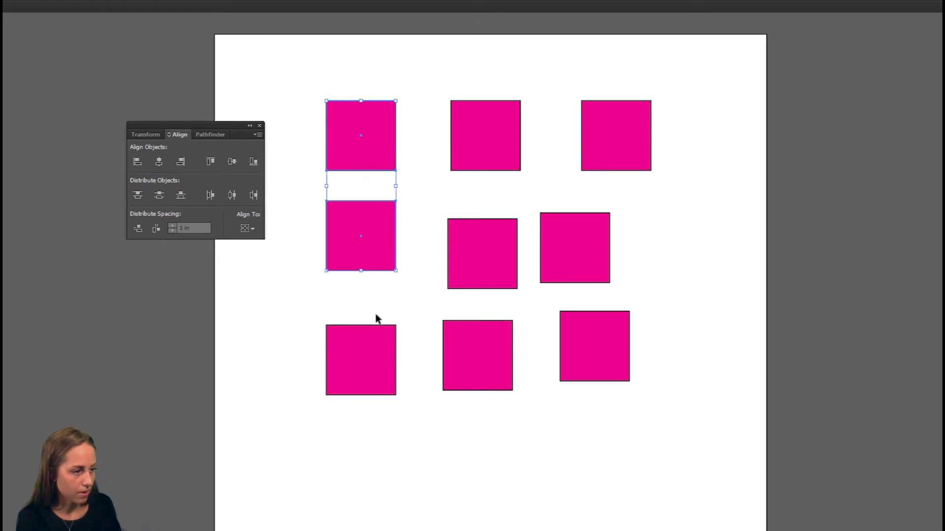
pyautogui.keyDown('shift'); pyautogui.click(378, 366); pyautogui.keyUp('shift')
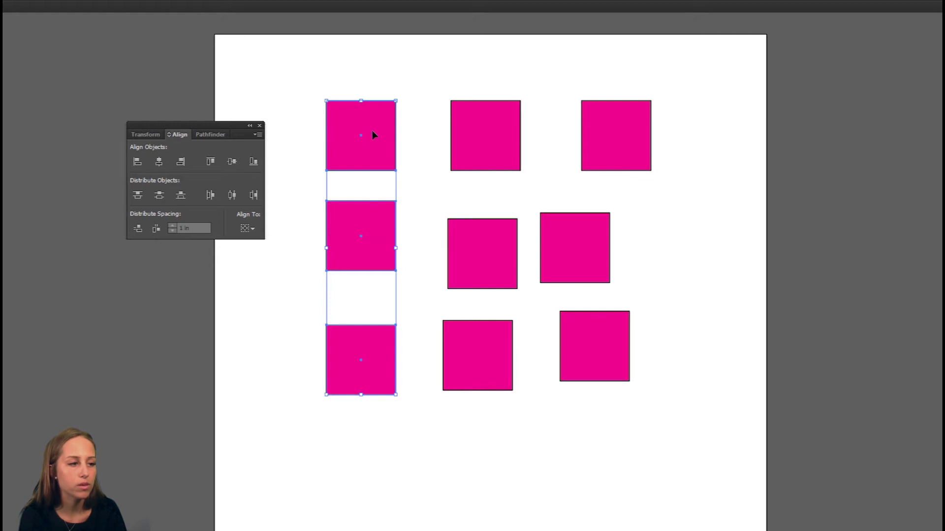
pyautogui.click(353, 122)
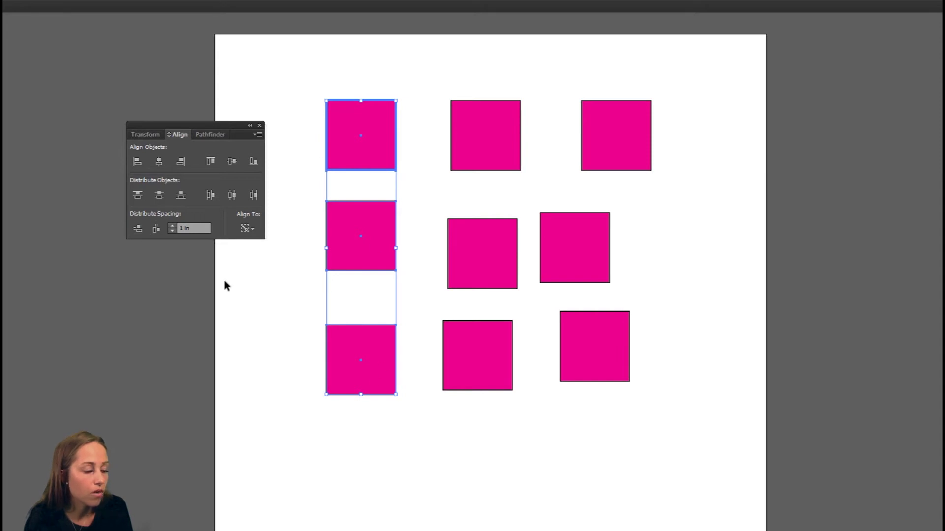
pyautogui.click(143, 230)
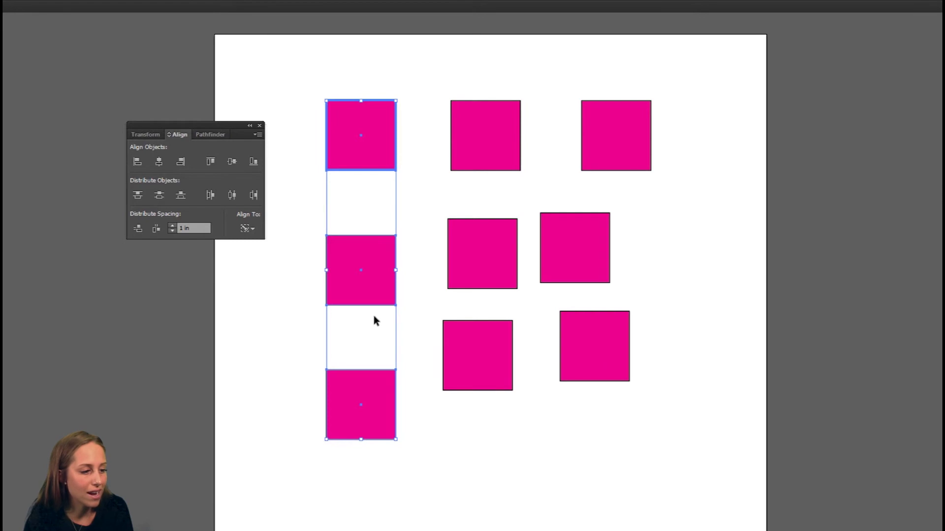
pyautogui.click(261, 352)
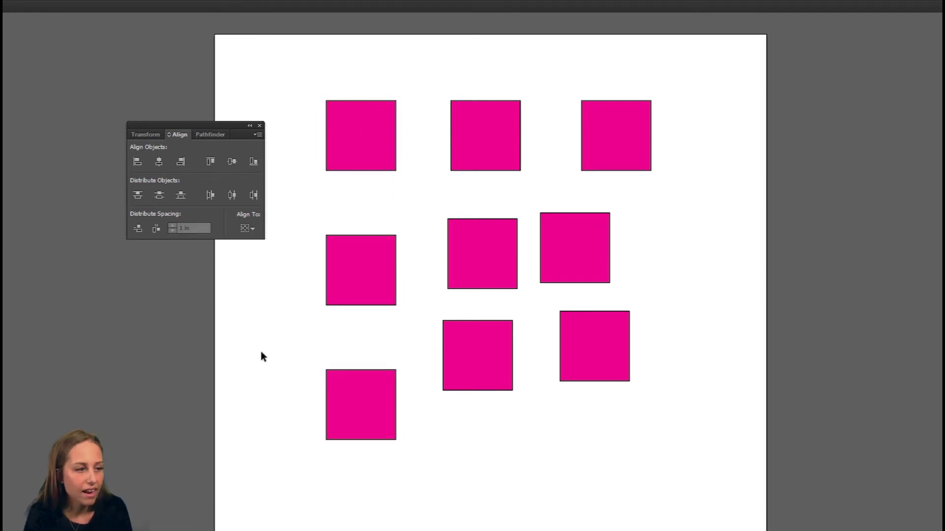
# Distribute the three top-row squares 1 in apart horizontally, keyed to the top-left square.
pyautogui.click(365, 140)
pyautogui.keyDown('shift'); pyautogui.click(496, 134); pyautogui.keyUp('shift')
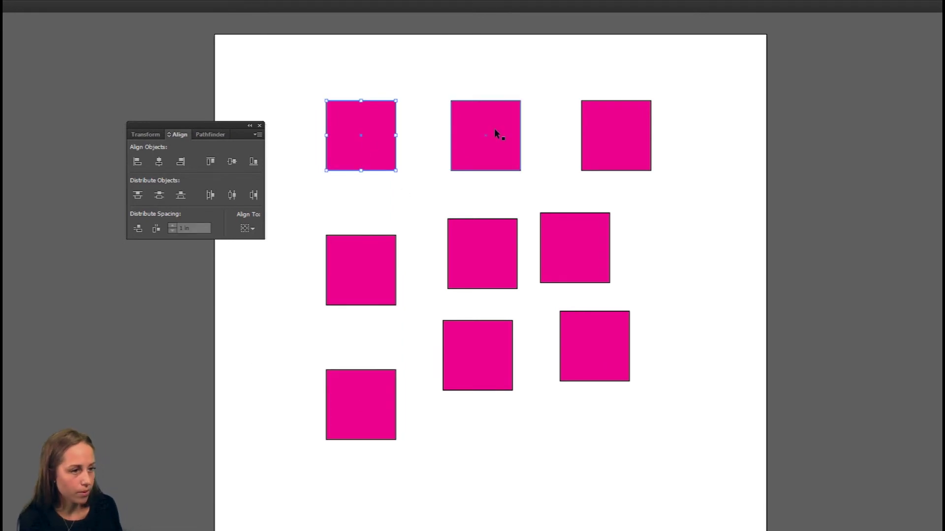
pyautogui.keyDown('shift'); pyautogui.click(608, 135); pyautogui.keyUp('shift')
pyautogui.click(375, 119)
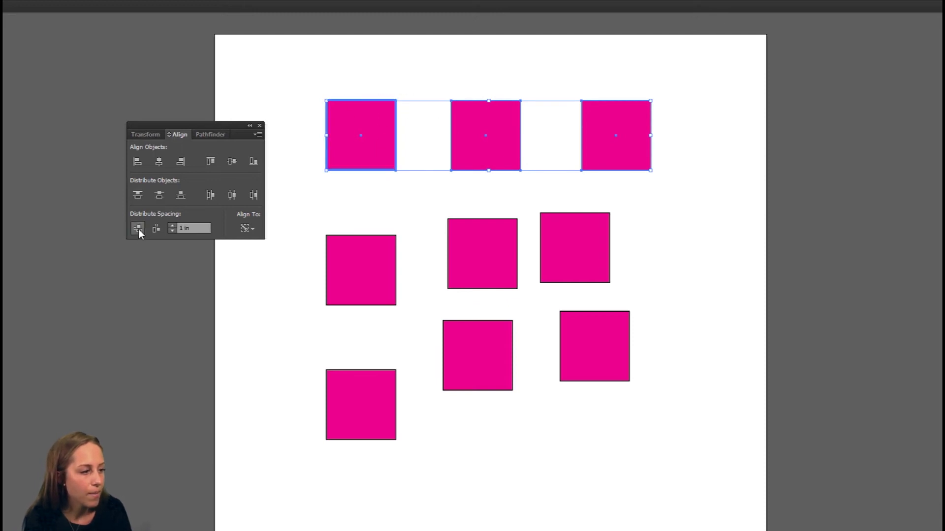
pyautogui.click(157, 229)
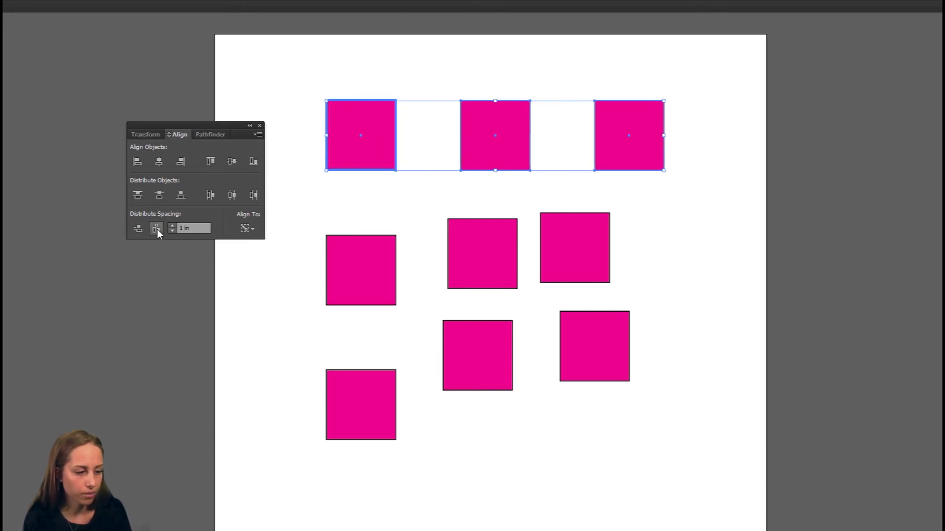
pyautogui.click(497, 466)
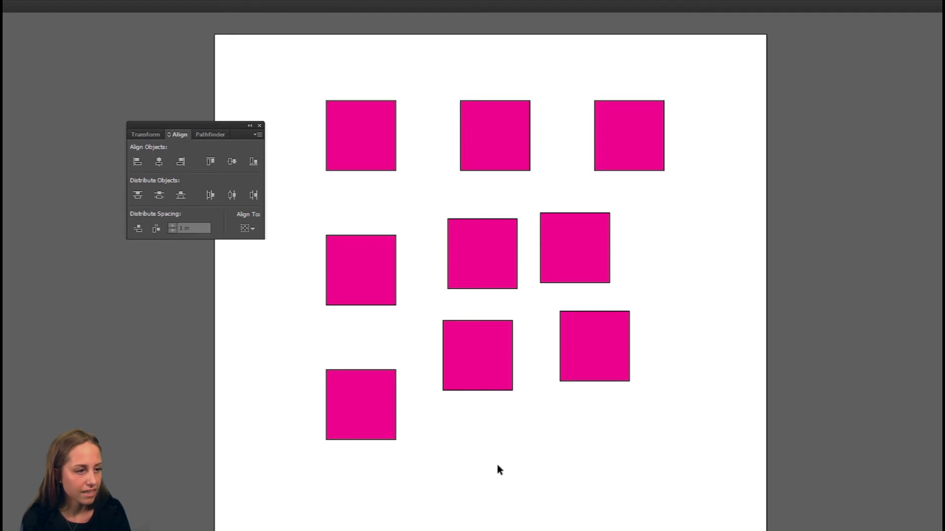
pyautogui.click(476, 116)
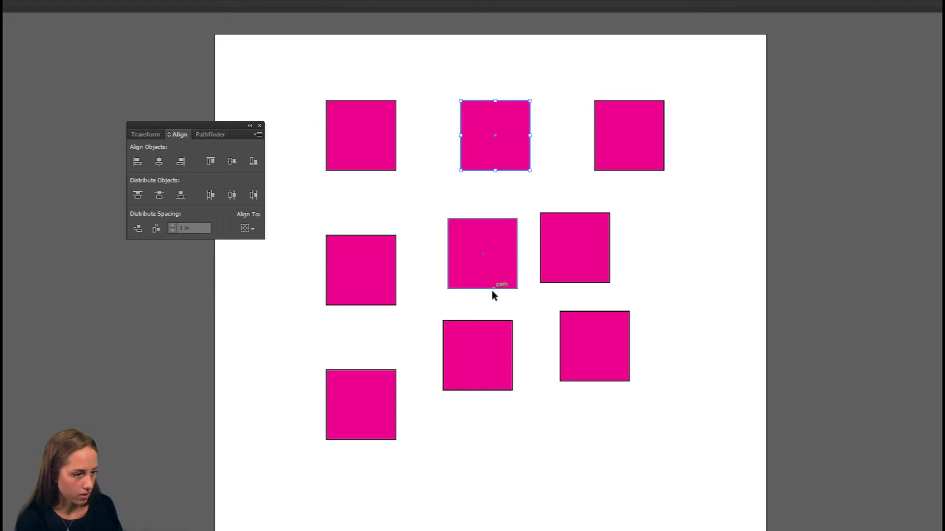
# Space the centre-column squares 1 in apart vertically, keyed to the top-centre square.
pyautogui.keyDown('shift'); pyautogui.click(488, 254); pyautogui.keyUp('shift')
pyautogui.keyDown('shift'); pyautogui.click(486, 370); pyautogui.keyUp('shift')
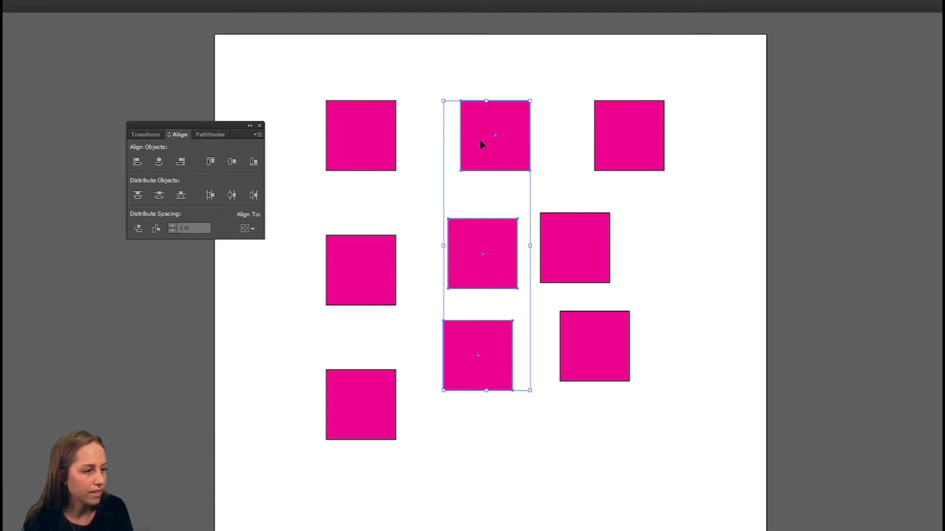
pyautogui.click(499, 139)
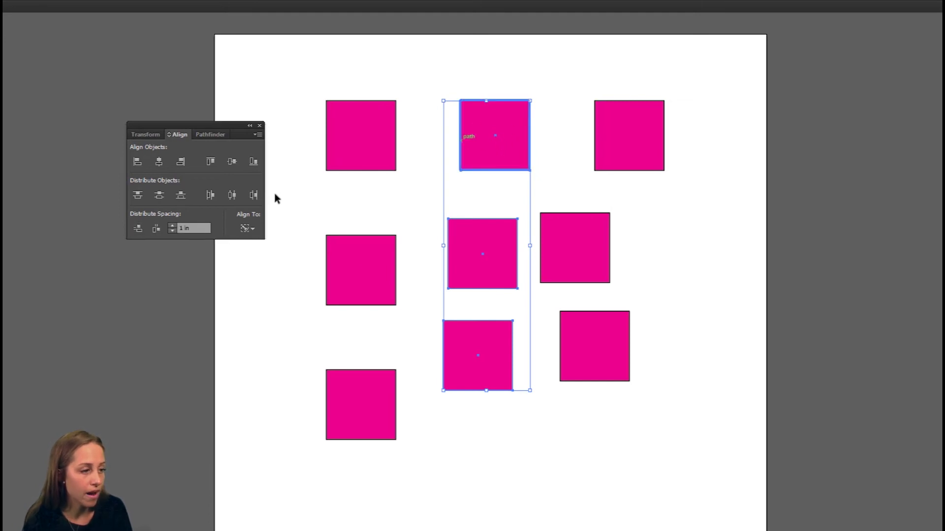
pyautogui.click(138, 230)
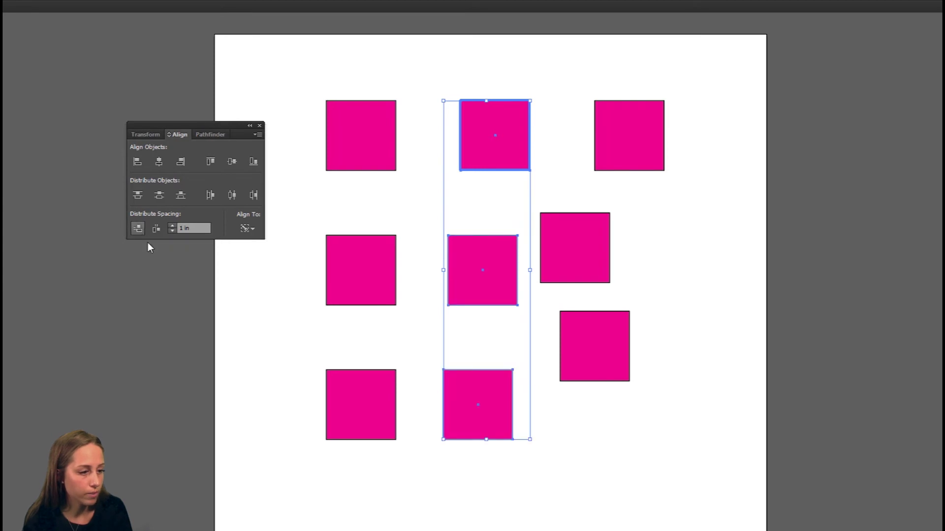
pyautogui.click(640, 498)
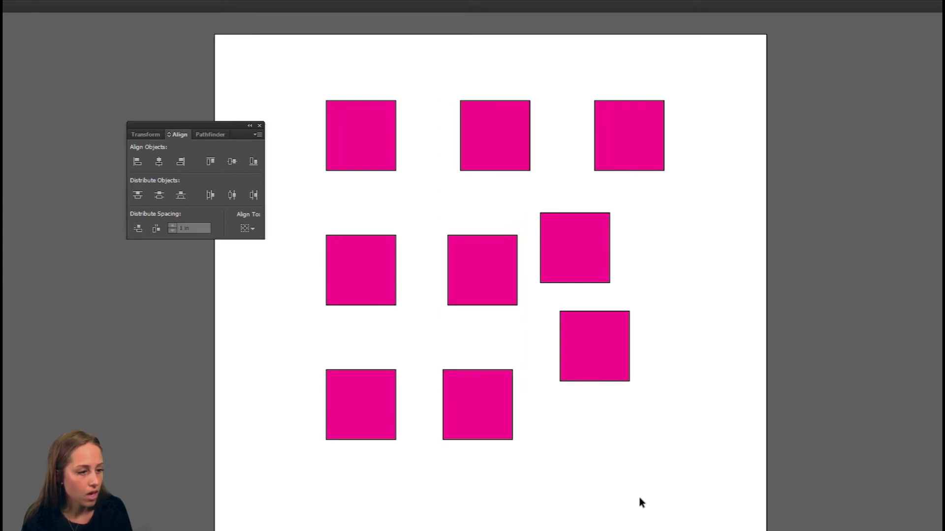
# Space the right-column squares 1 in apart vertically and align their right edges to the top-right square.
pyautogui.click(634, 143)
pyautogui.keyDown('shift'); pyautogui.click(588, 279); pyautogui.keyUp('shift')
pyautogui.keyDown('shift'); pyautogui.click(595, 365); pyautogui.keyUp('shift')
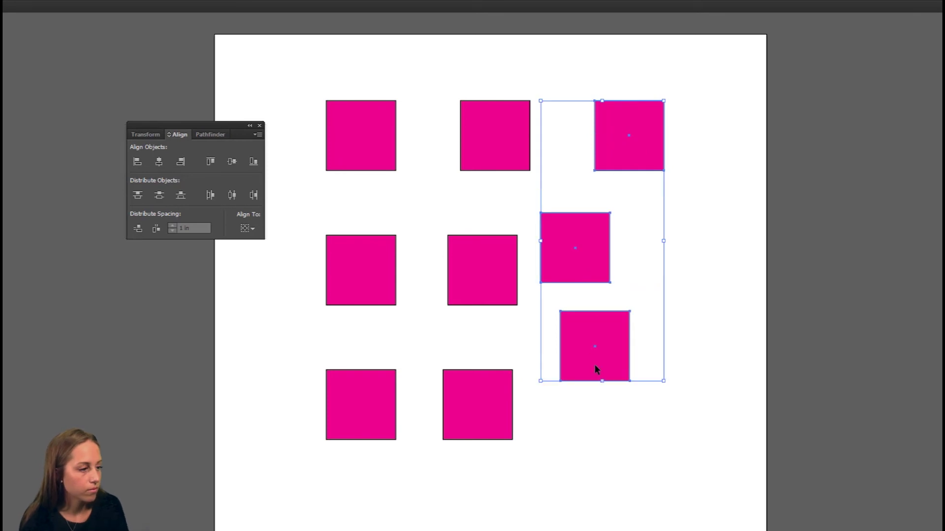
pyautogui.click(615, 144)
pyautogui.click(137, 229)
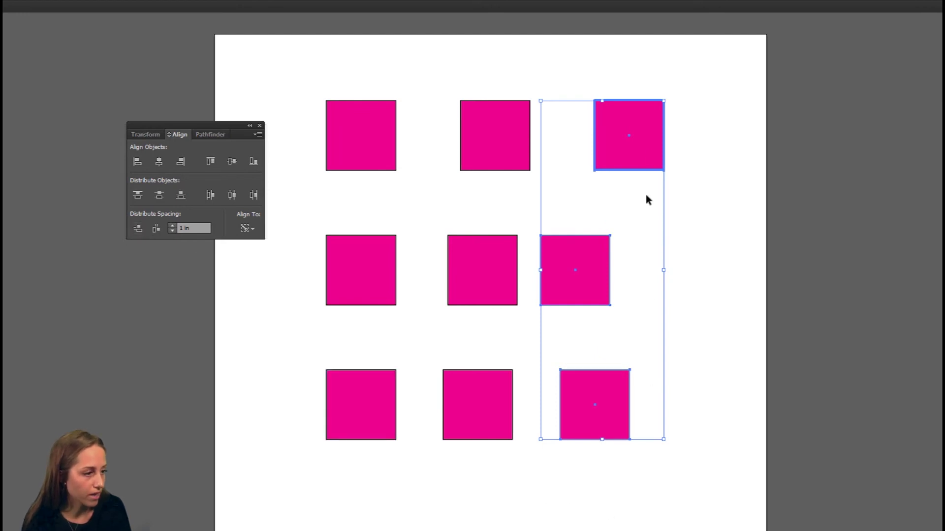
pyautogui.click(181, 164)
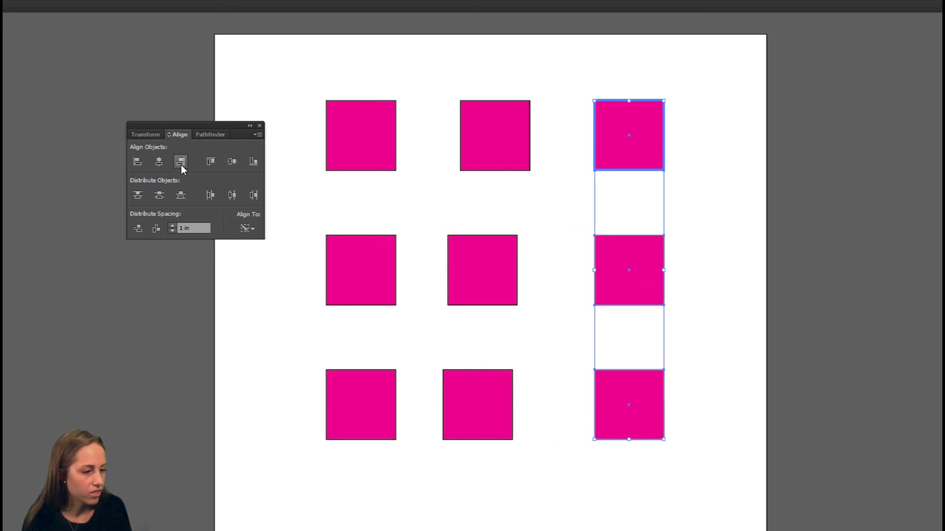
pyautogui.click(588, 419)
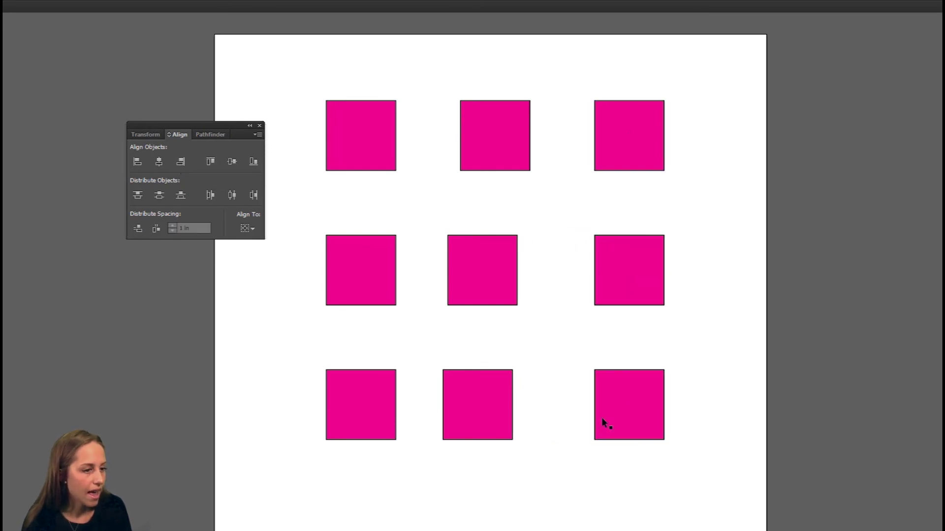
# Right-align the centre-column squares to the top-centre square as key object, then deselect.
pyautogui.click(511, 162)
pyautogui.keyDown('shift'); pyautogui.click(500, 280); pyautogui.keyUp('shift')
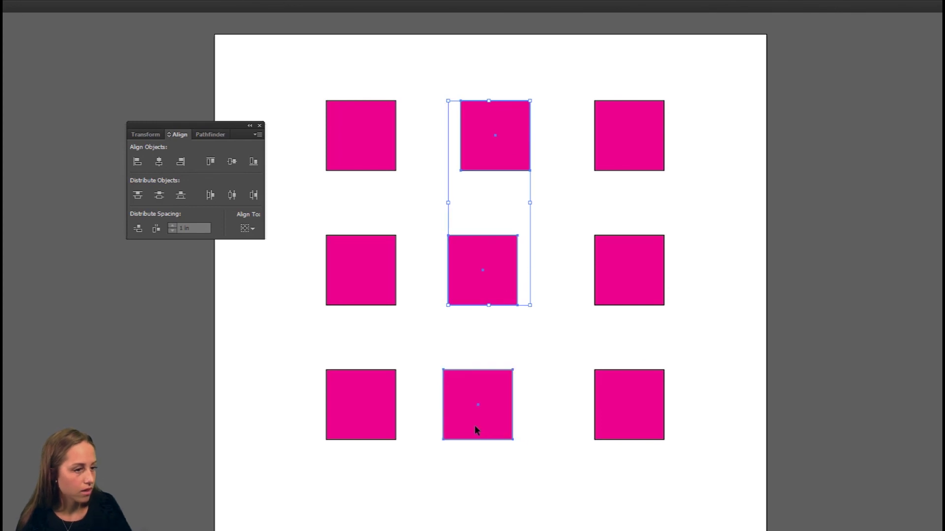
pyautogui.keyDown('shift'); pyautogui.click(474, 425); pyautogui.keyUp('shift')
pyautogui.click(506, 141)
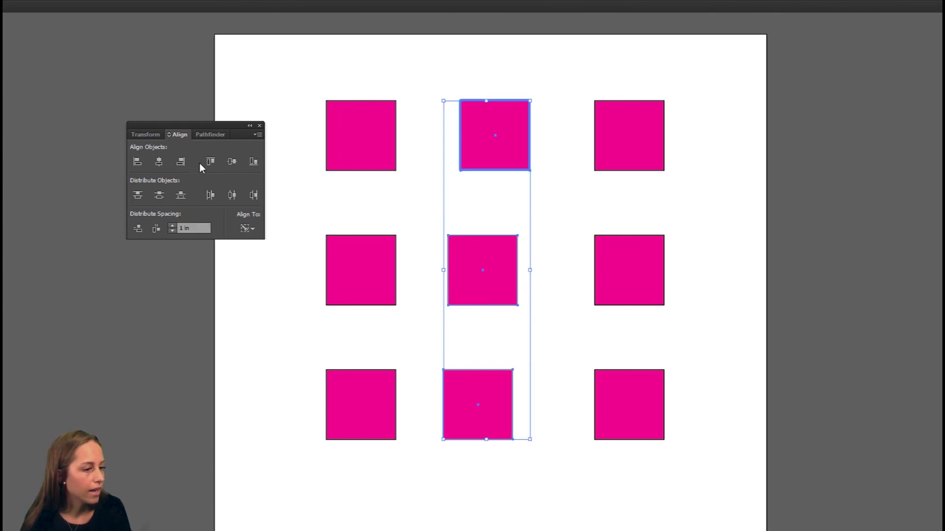
pyautogui.click(182, 162)
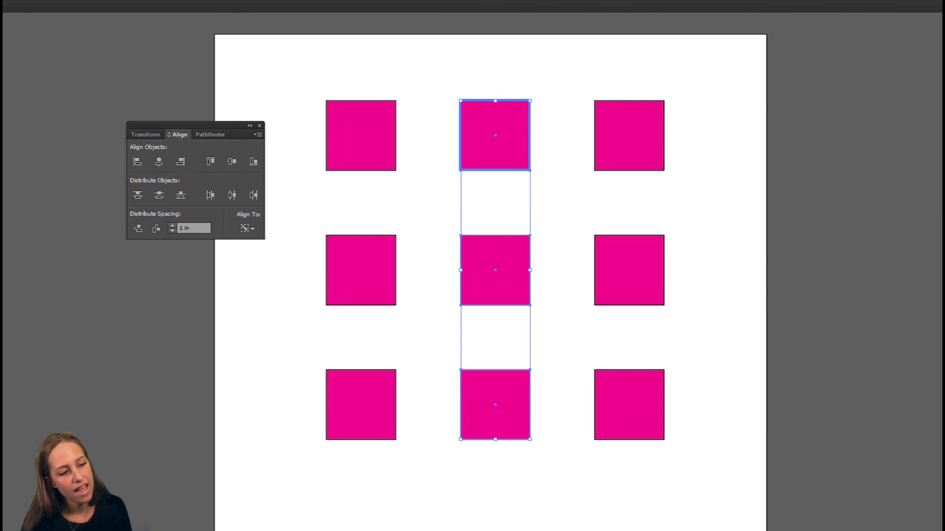
pyautogui.hotkey('ctrl', 'shift', 'a')
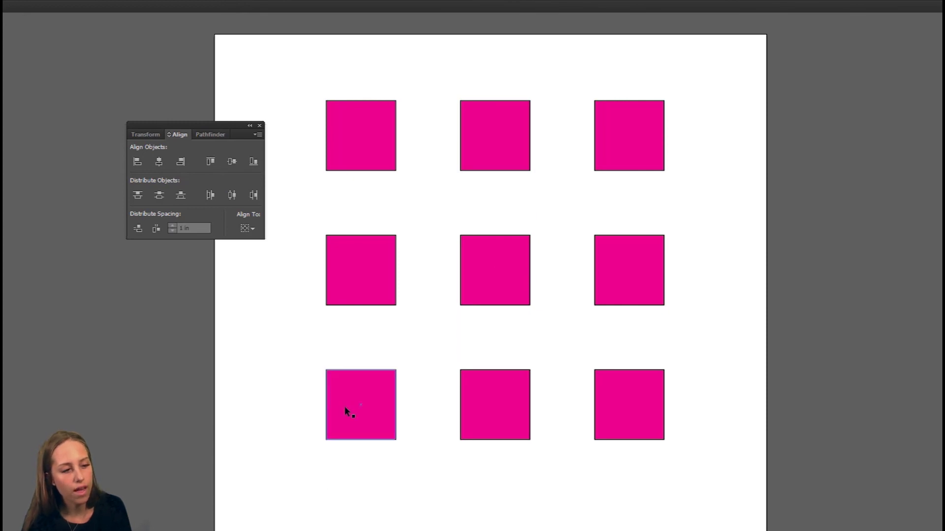